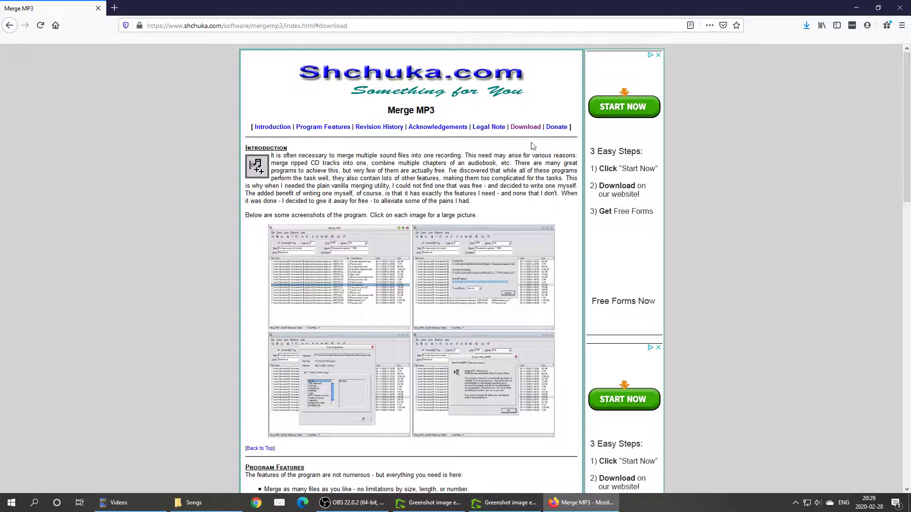
- Download the latest Merge MP3 release and open mergemp3.zip with Windows Explorer
left_click(525, 127)
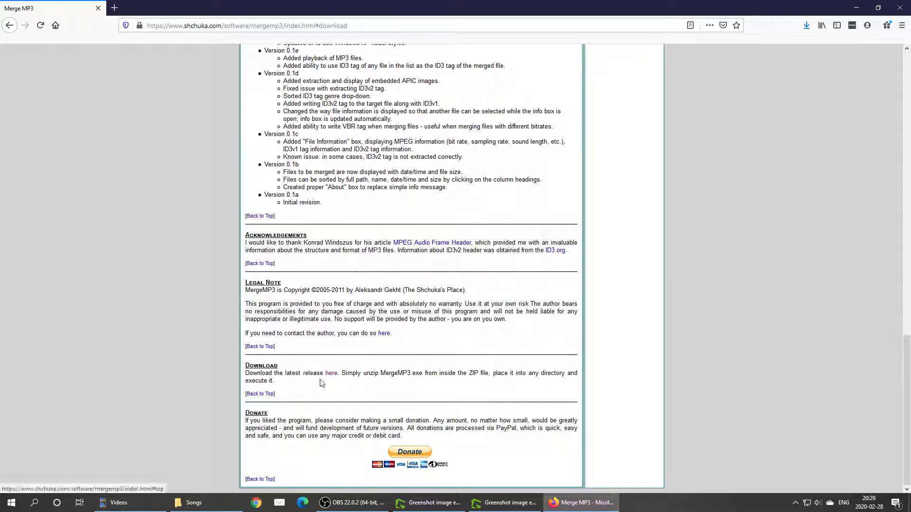
left_click(332, 374)
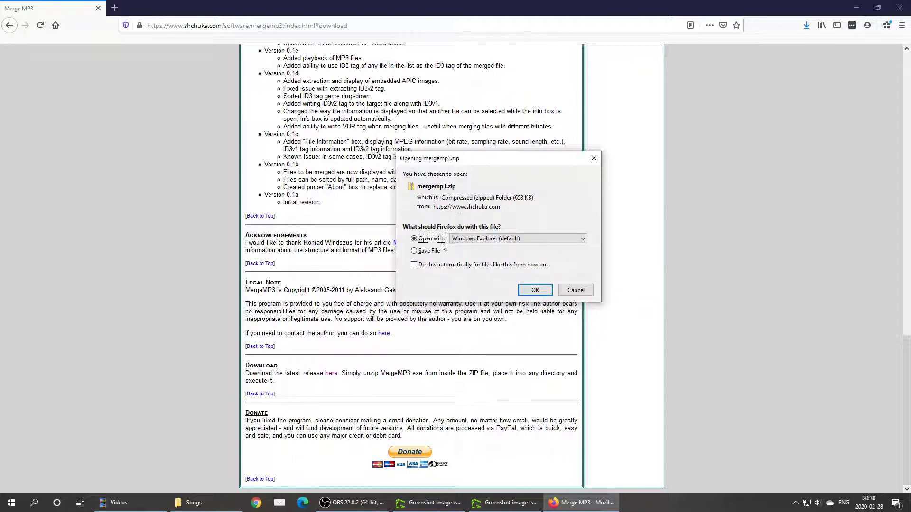
left_click(539, 291)
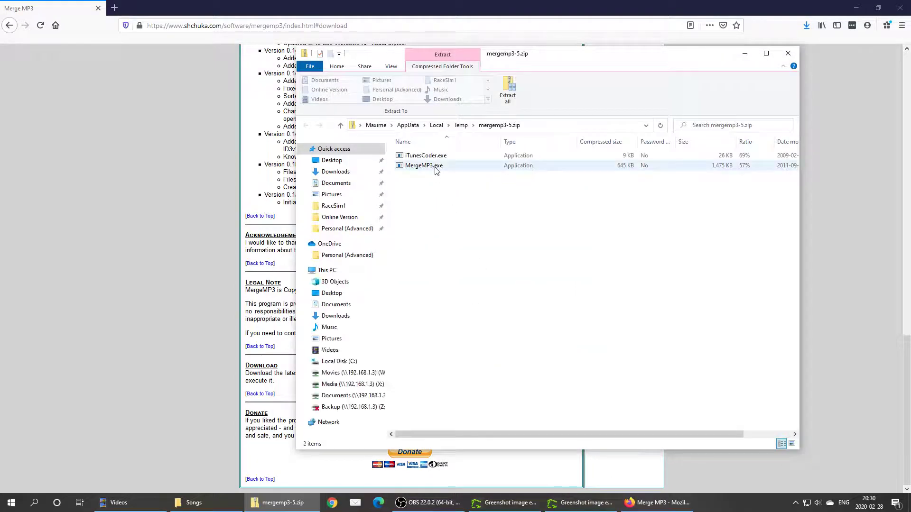
- Run MergeMP3.exe straight from the archive without extracting it, and close the archive window
left_click(435, 167)
left_click_drag(550, 56, 487, 60)
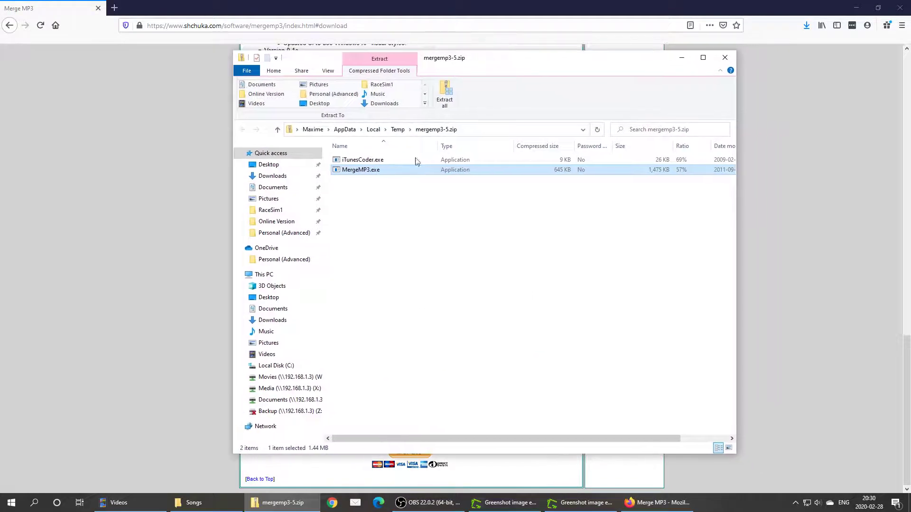
left_click(361, 162)
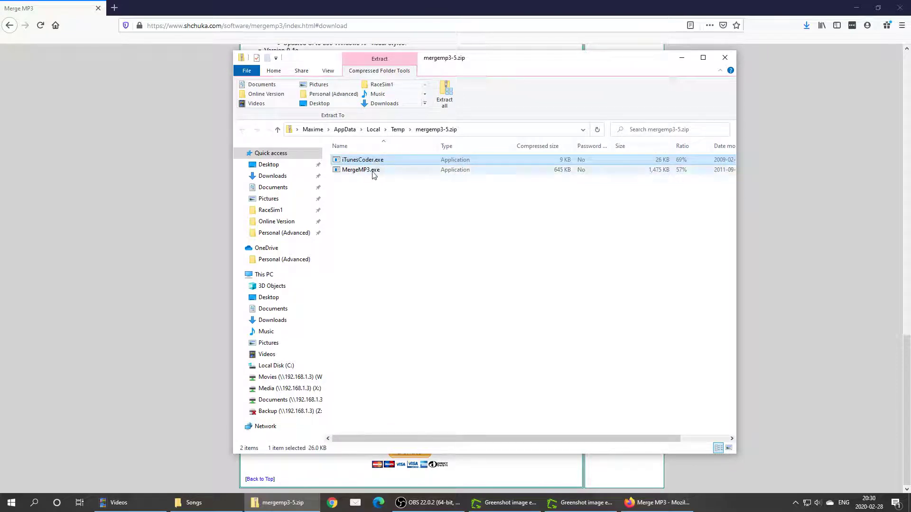
left_click(368, 171)
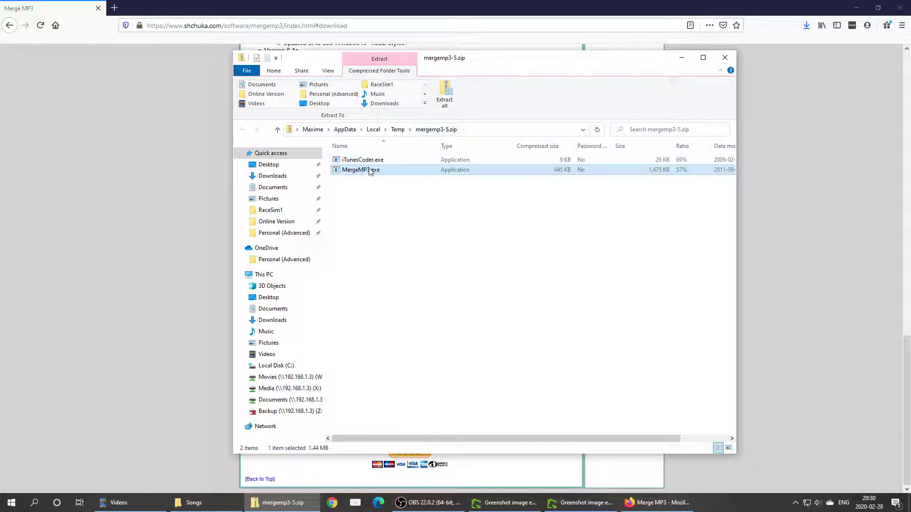
double_click(370, 170)
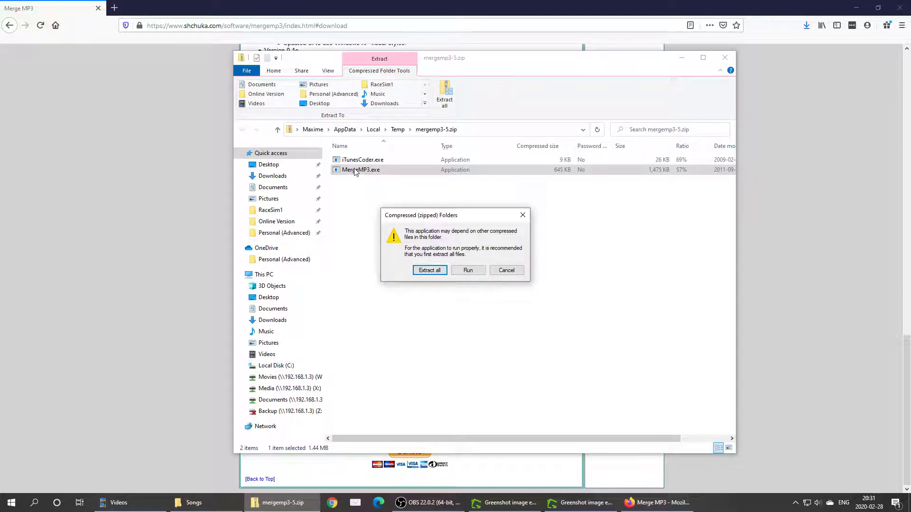
left_click(468, 270)
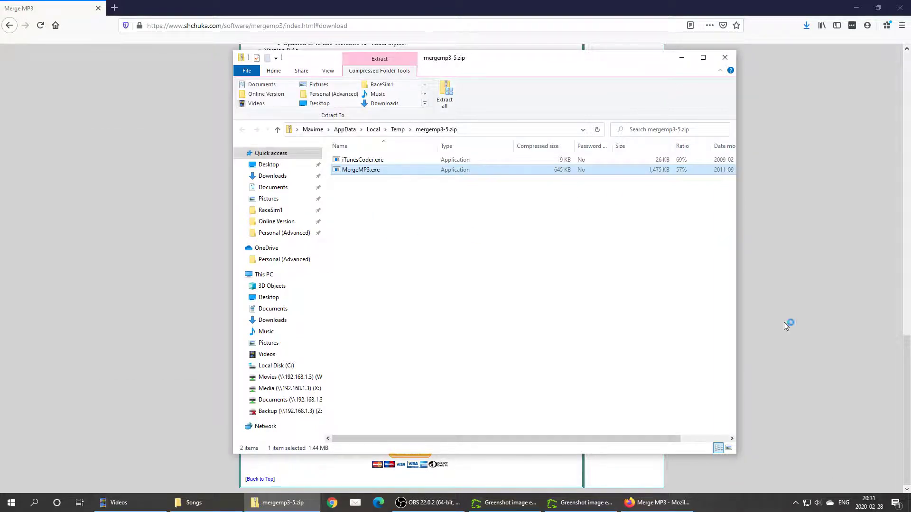
left_click(725, 59)
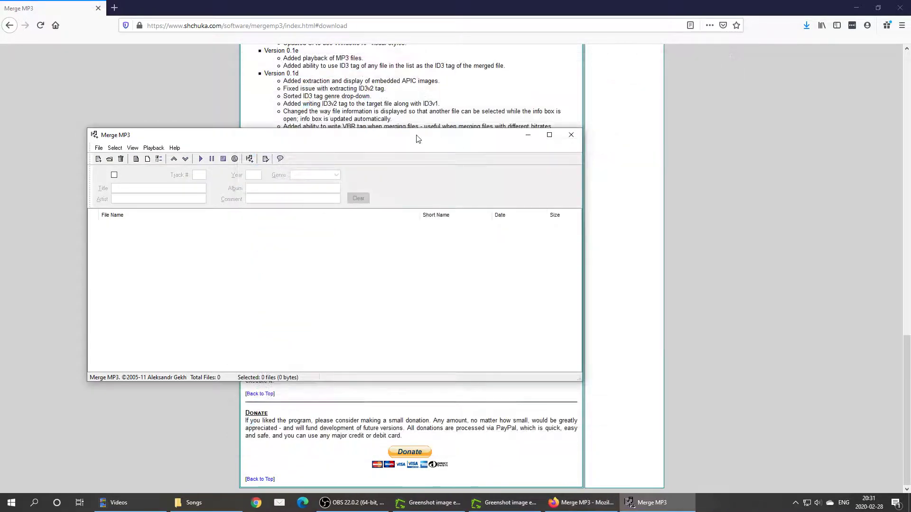
left_click_drag(408, 139, 547, 111)
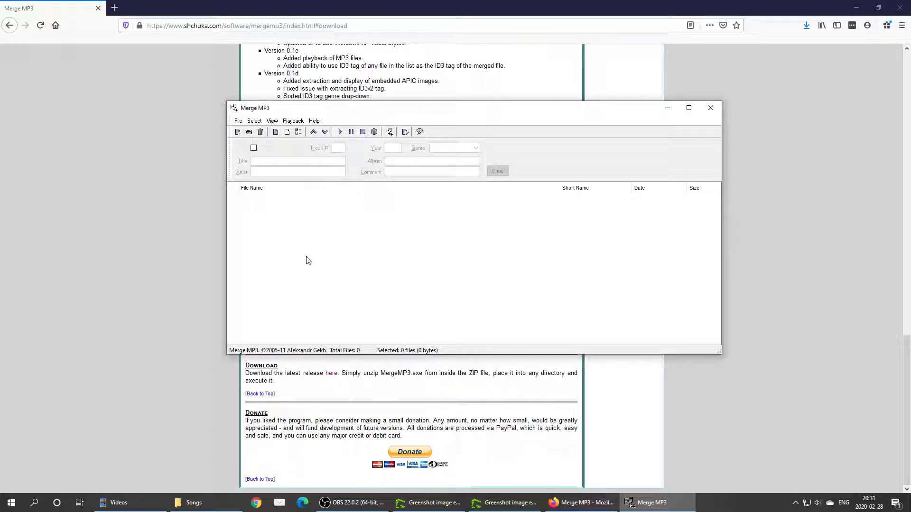
- Add tracks 01 Shake Down.mp3 through 05 The Rain.mp3 from the Songs folder to the merge list
left_click(238, 122)
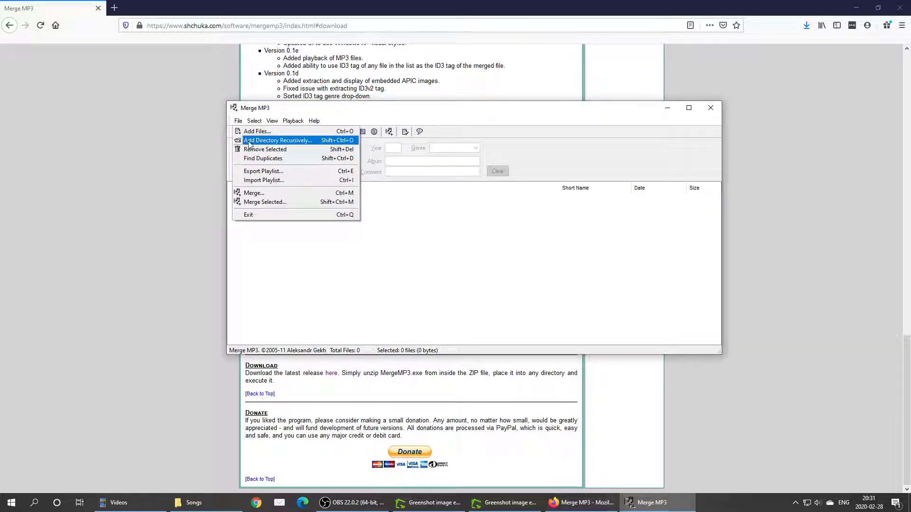
left_click(295, 142)
left_click(259, 133)
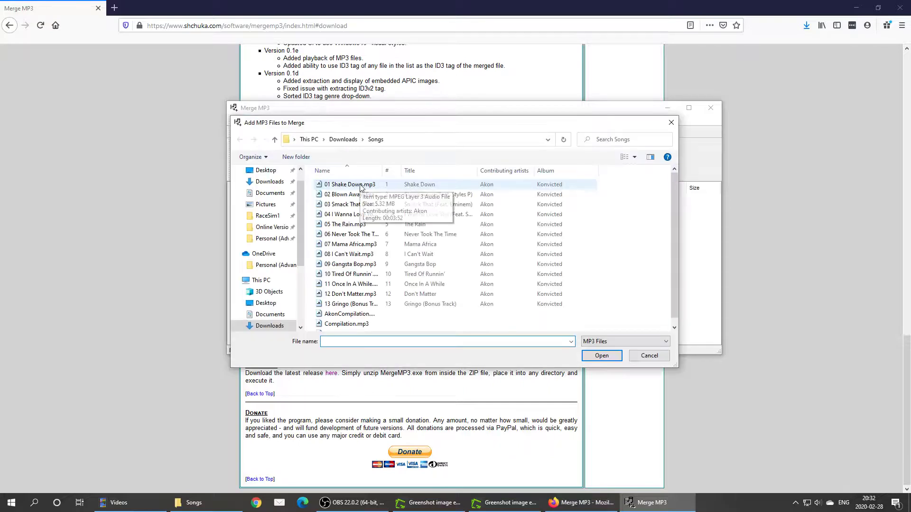
left_click(360, 186)
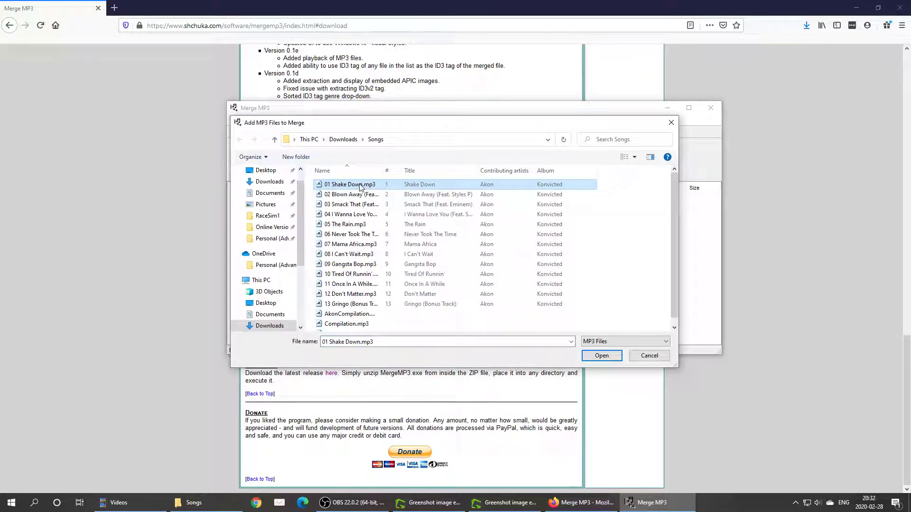
left_click(344, 226, "shift")
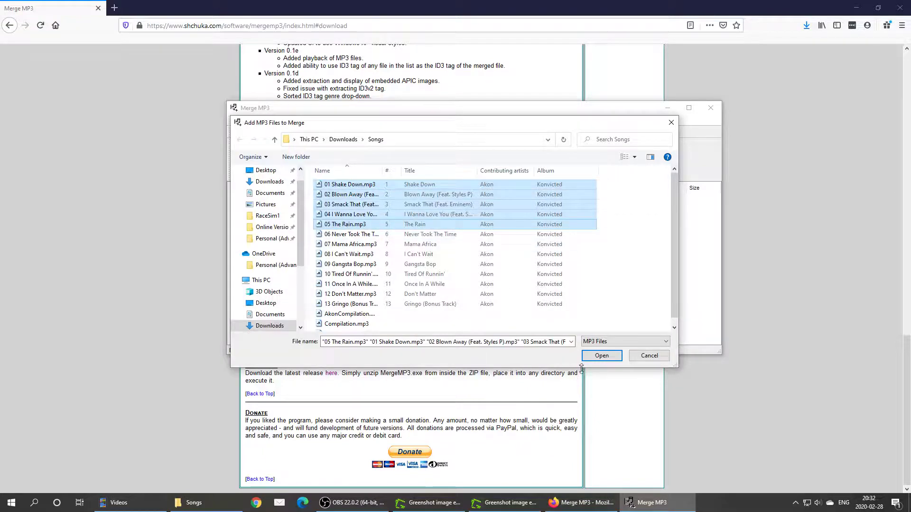
left_click(601, 355)
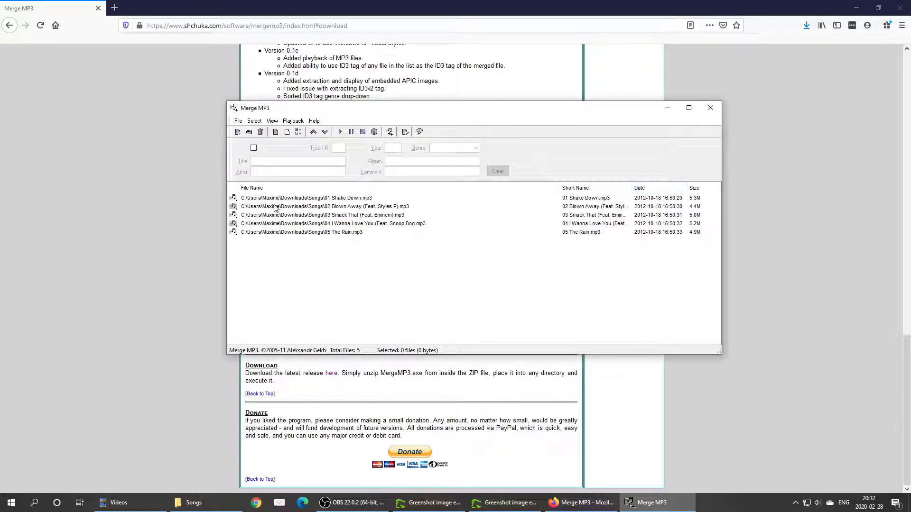
- Move track 04 I Wanna Love You up two places in the merge list and back down two places
left_click(327, 224)
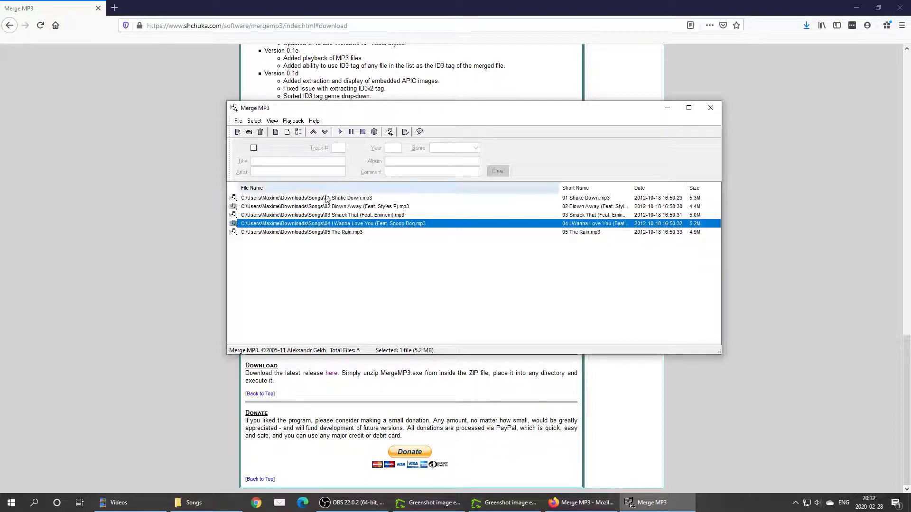
left_click(313, 132)
left_click(313, 132)
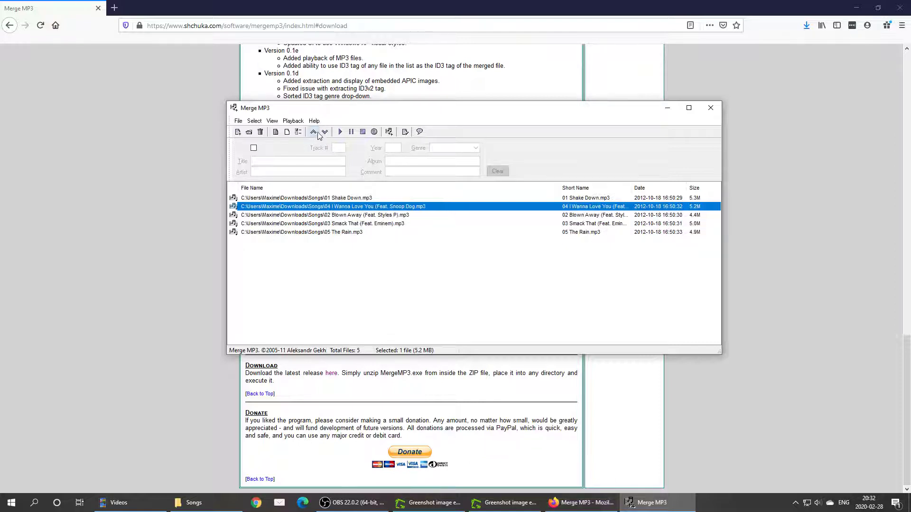
left_click(324, 133)
left_click(324, 132)
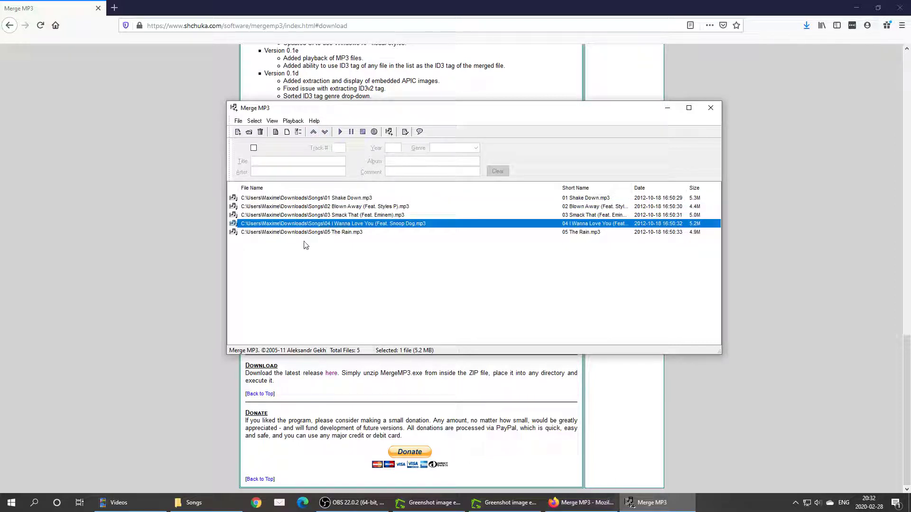
left_click(322, 257)
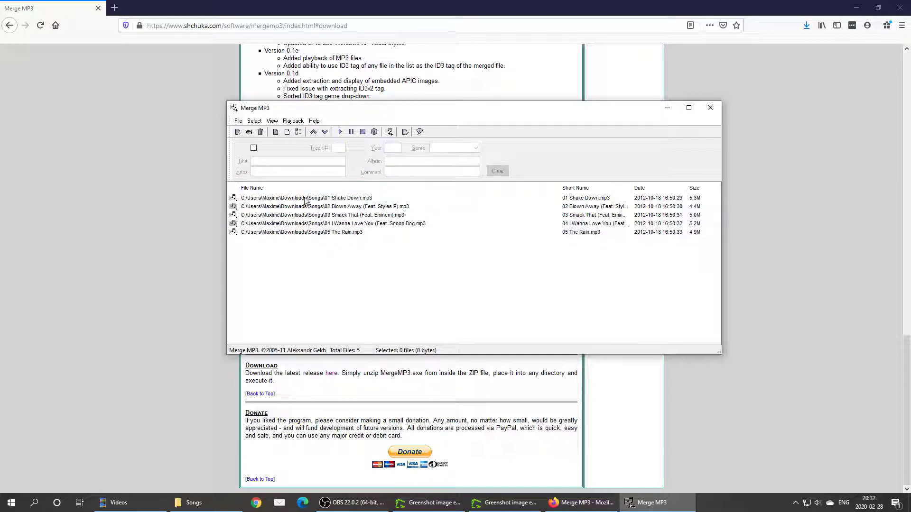
left_click(238, 121)
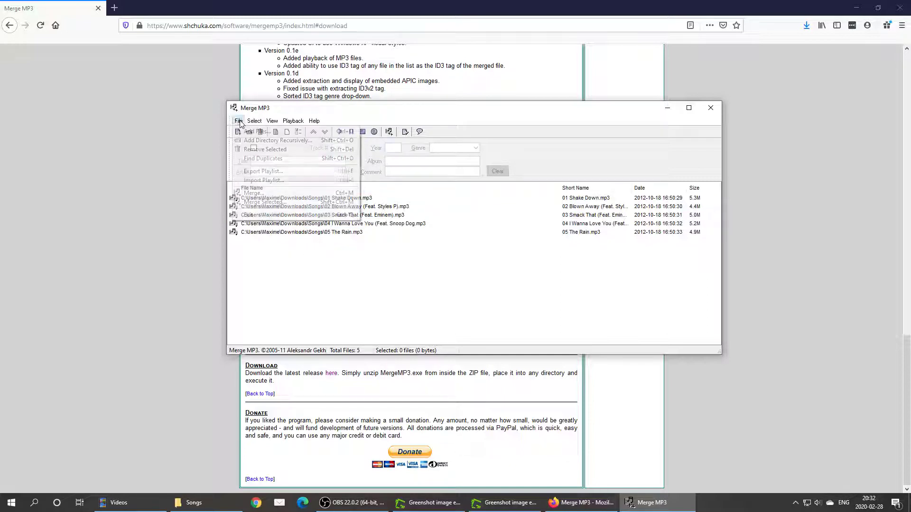
key("Escape")
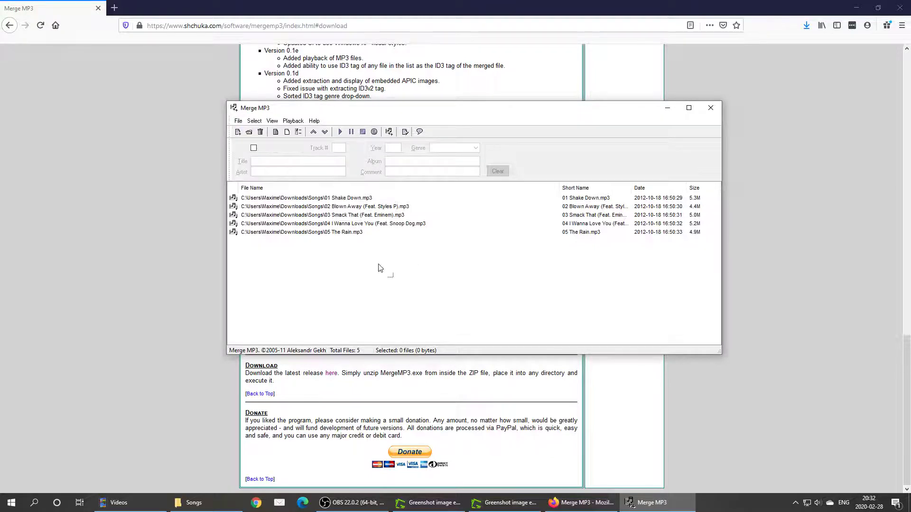
left_click_drag(393, 277, 318, 196)
left_click(334, 223, "ctrl")
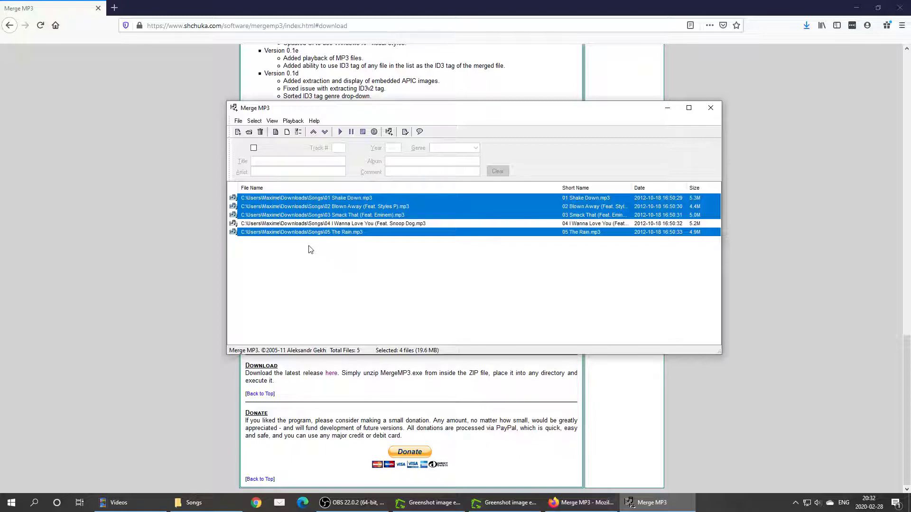
left_click(238, 121)
left_click(408, 263)
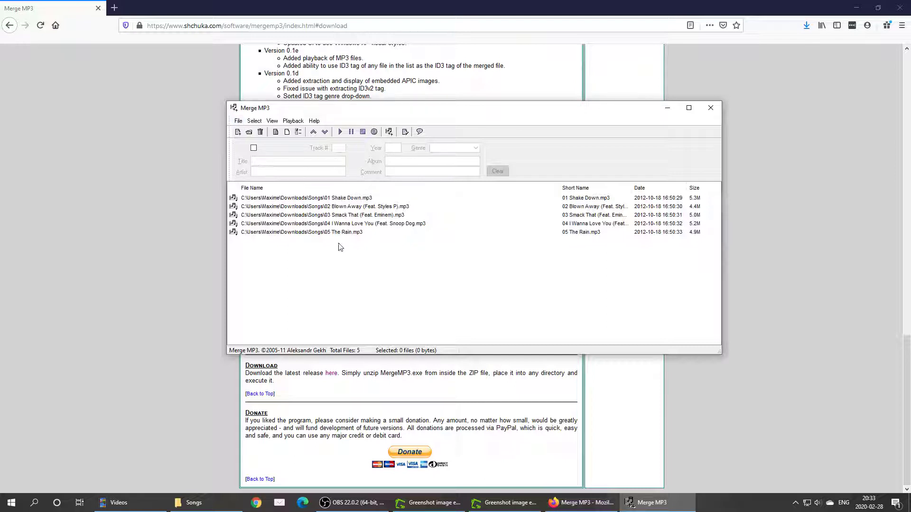
- Merge all listed tracks into one MP3 file saved as CompilationNo3 in the Songs folder
left_click(238, 121)
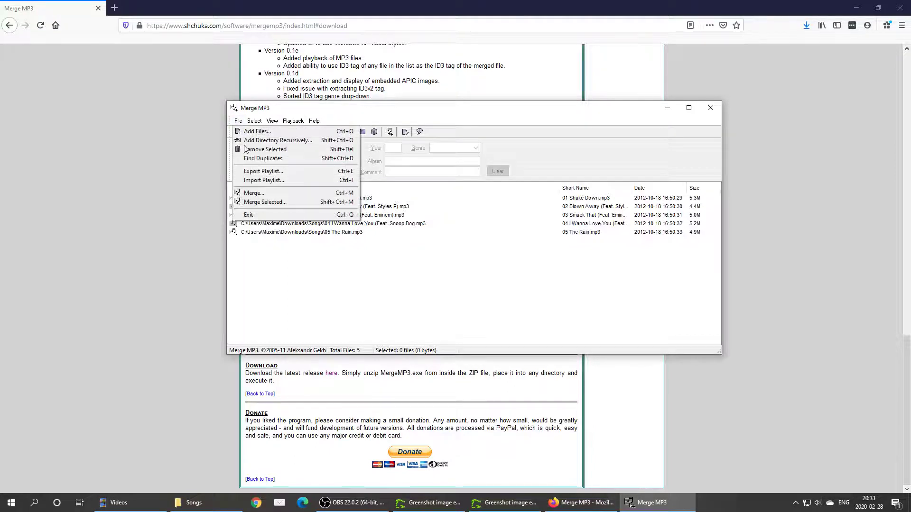
left_click(272, 195)
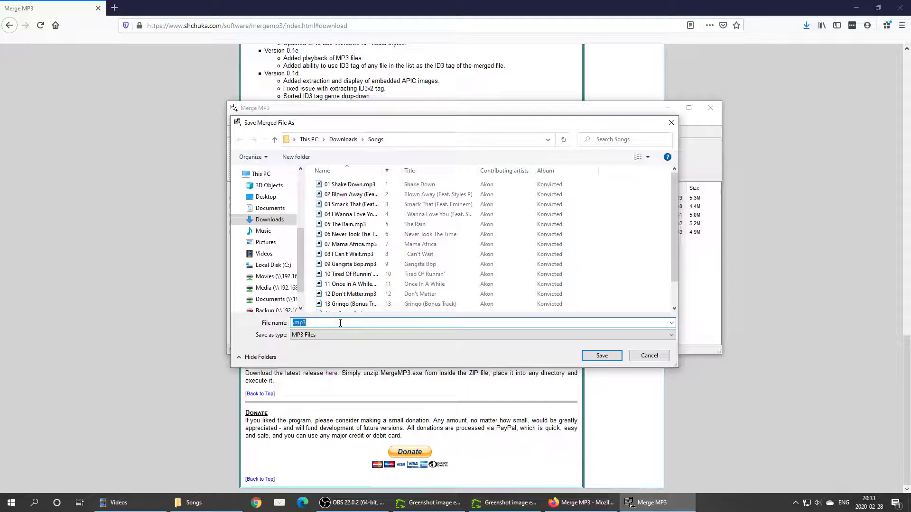
type("Comp")
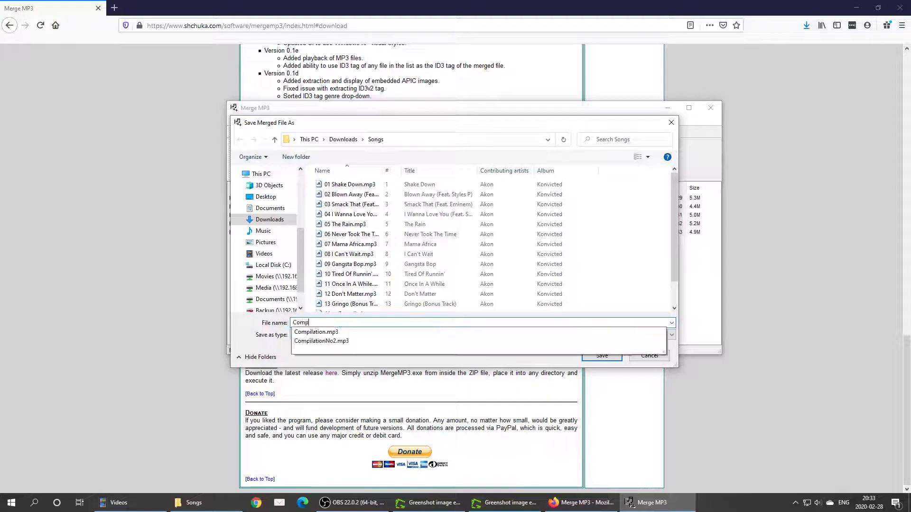
type("ilationNo2")
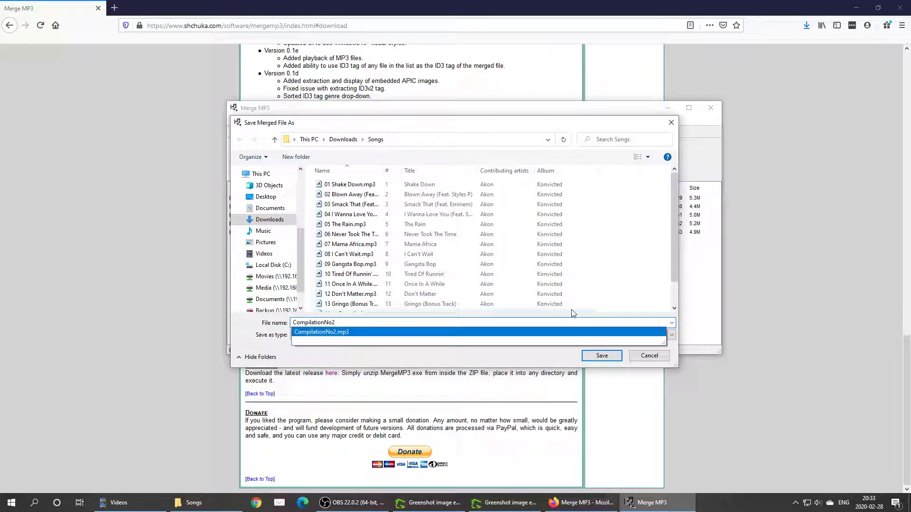
key("BackSpace")
type("3")
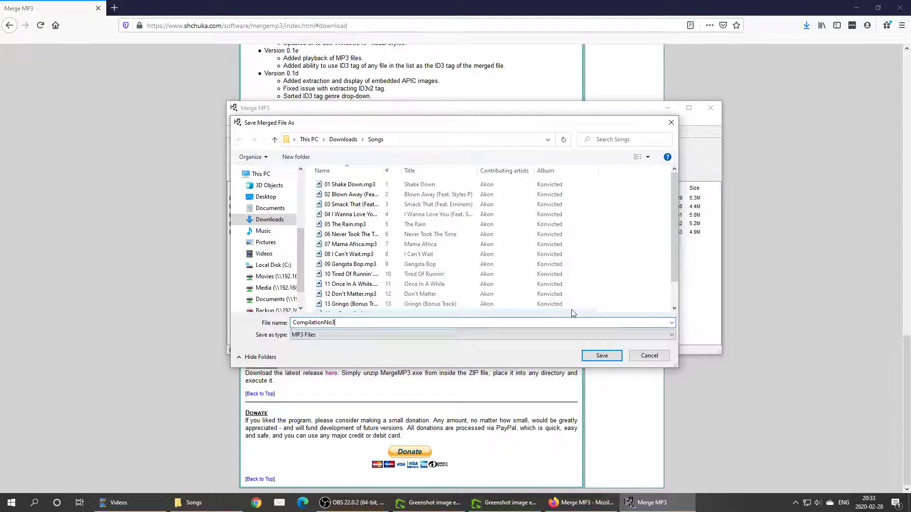
left_click(584, 355)
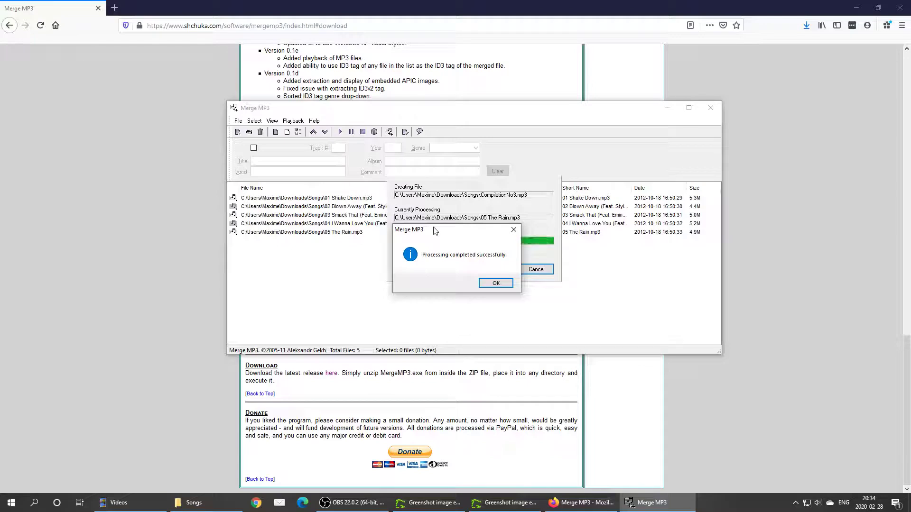
left_click(496, 284)
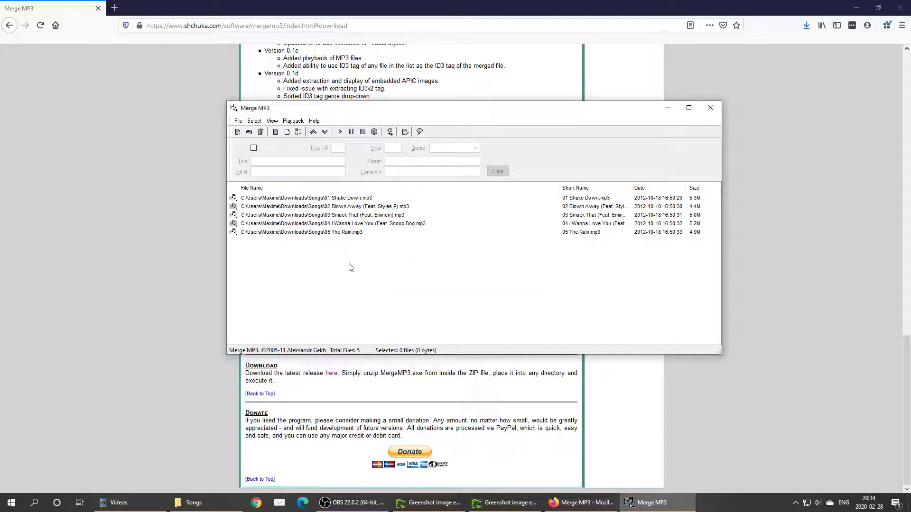
- Switch to the Songs folder in File Explorer and compare CompilationNo3.mp3's length with tracks 01 to 05 and the merge list
mouse_move(399, 110)
left_mouse_down()
mouse_move(415, 107)
mouse_move(403, 108)
left_mouse_up()
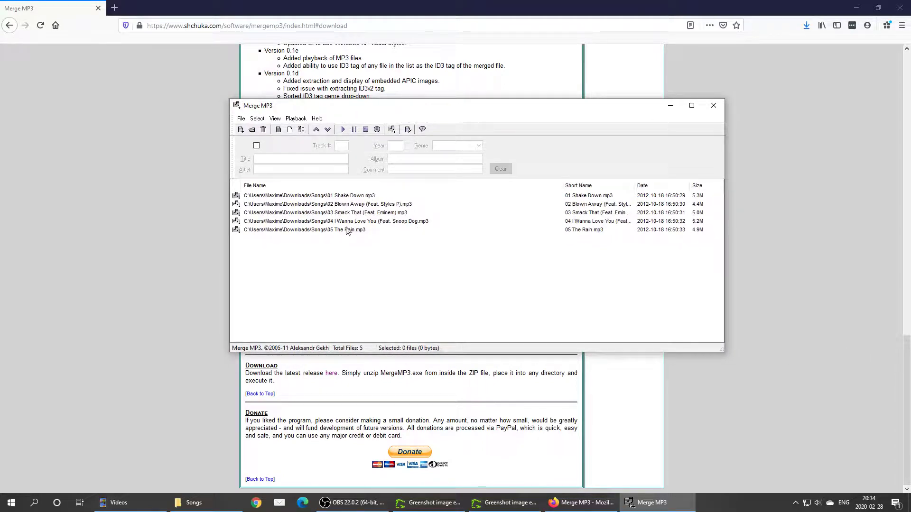
left_click(194, 502)
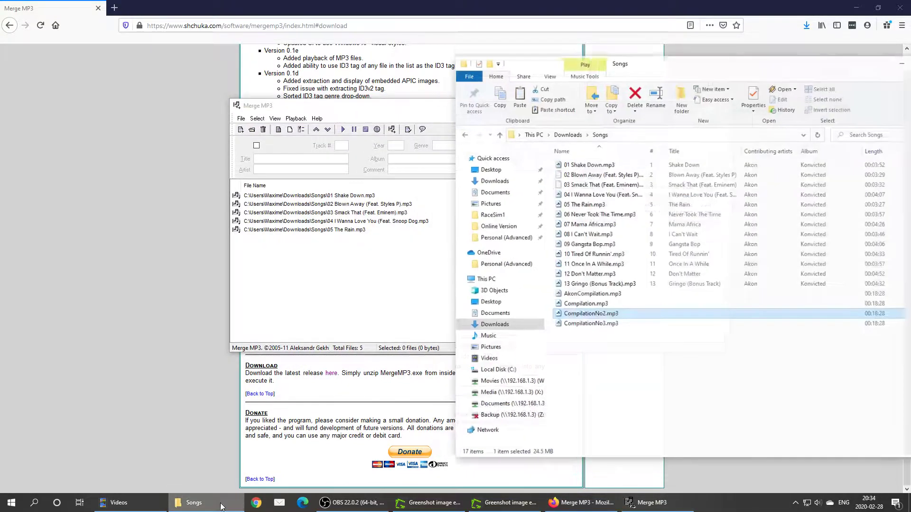
left_click_drag(684, 63, 509, 54)
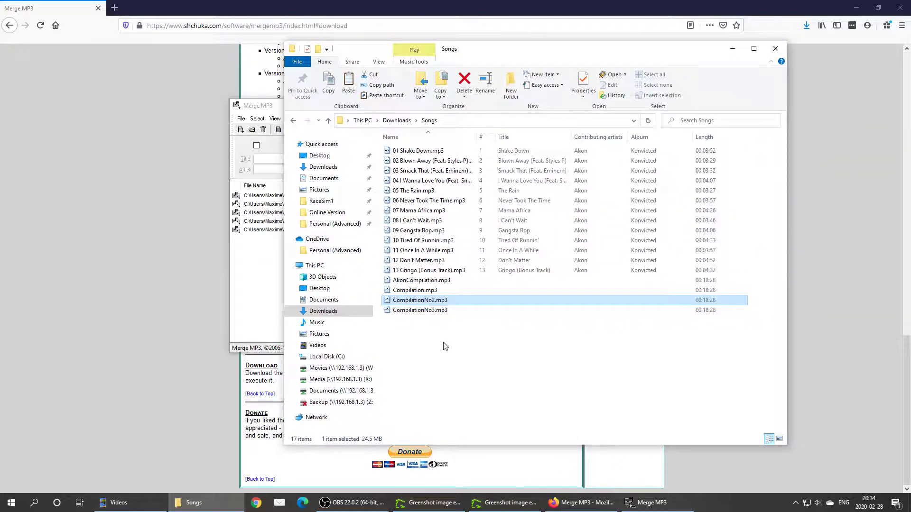
left_click(435, 312)
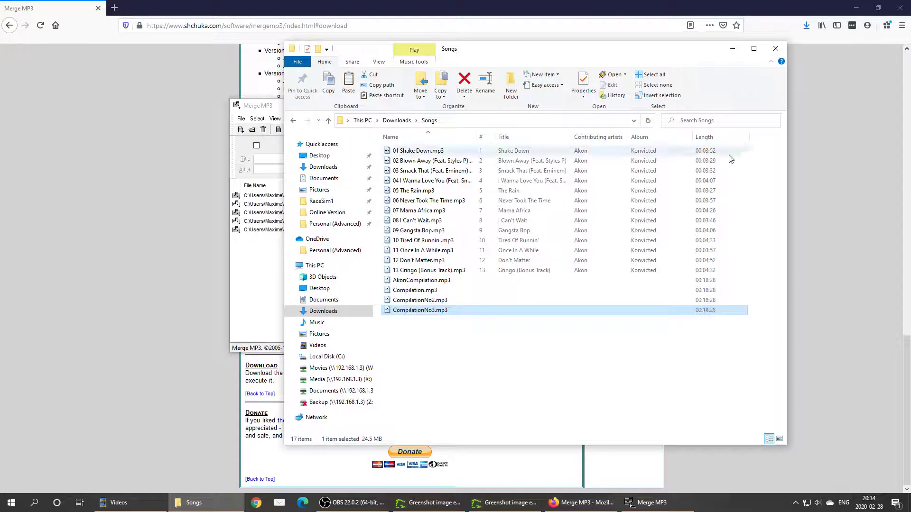
left_click(713, 153)
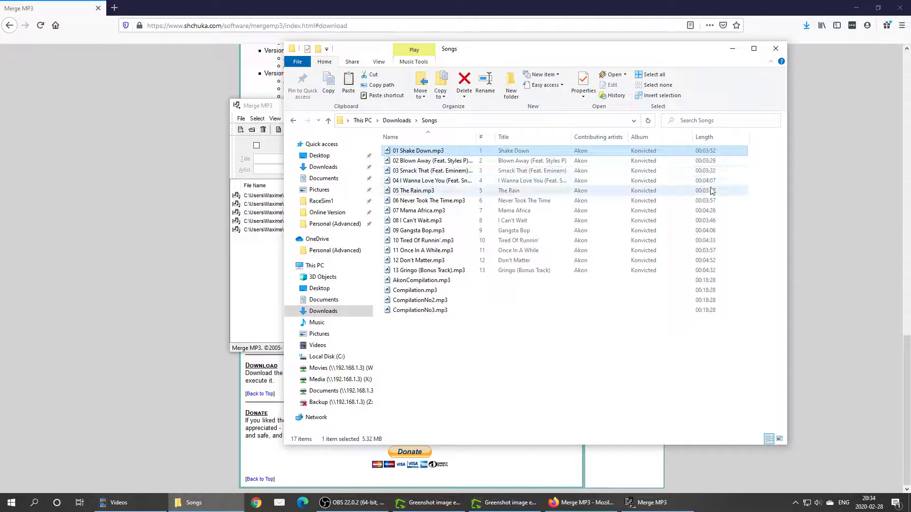
left_click(710, 191, "shift")
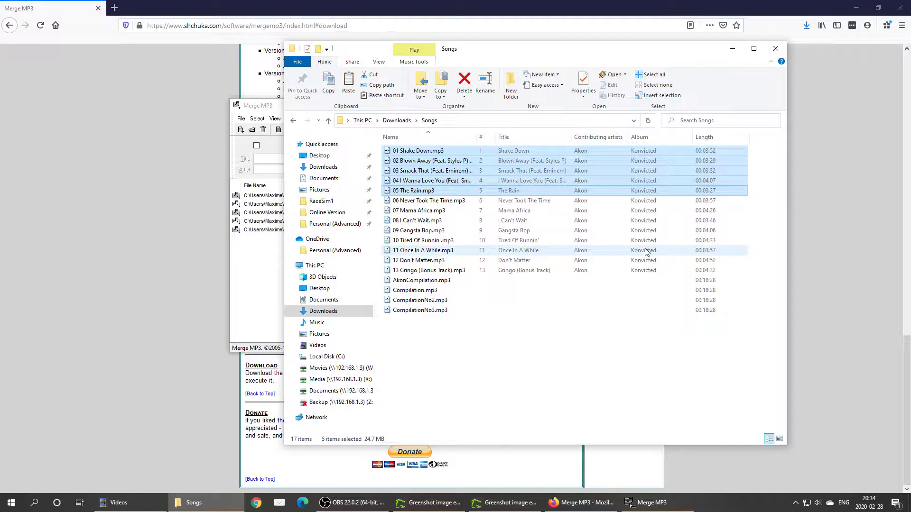
left_click(265, 109)
left_click_drag(360, 107, 144, 117)
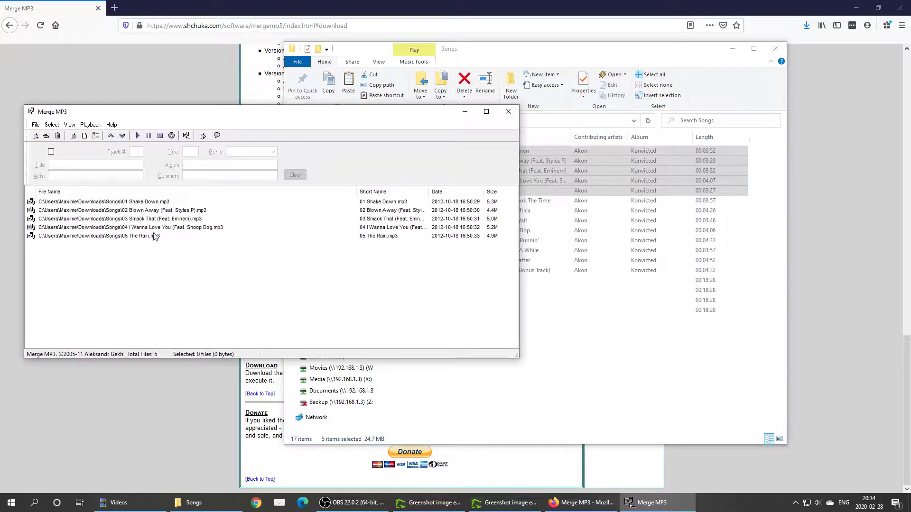
left_click(665, 350)
left_click(426, 311)
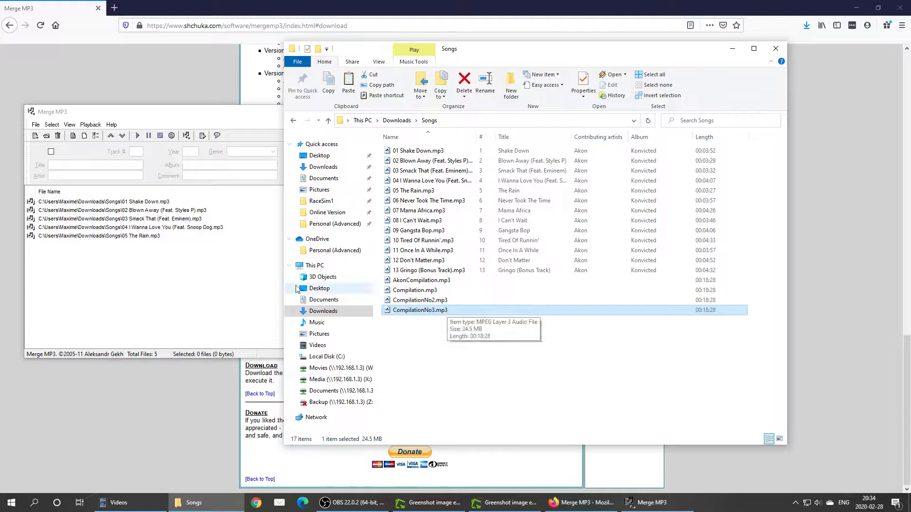
left_click(233, 291)
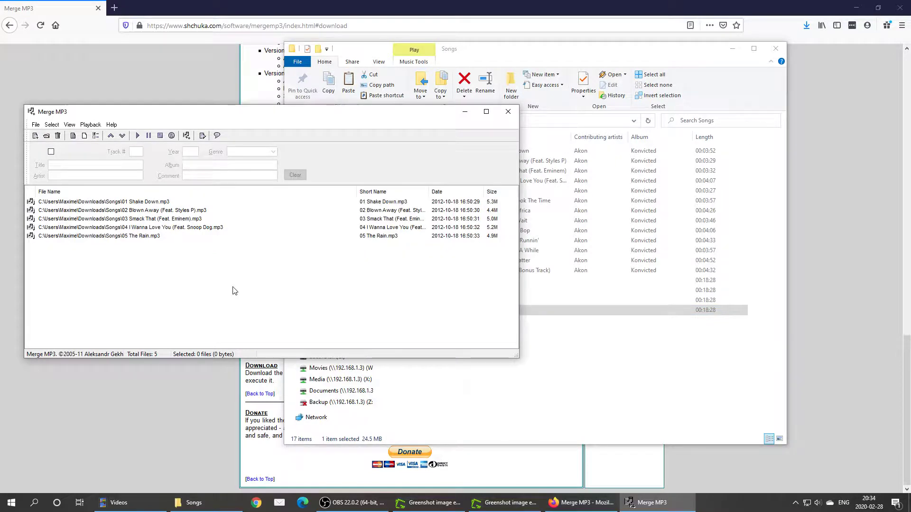